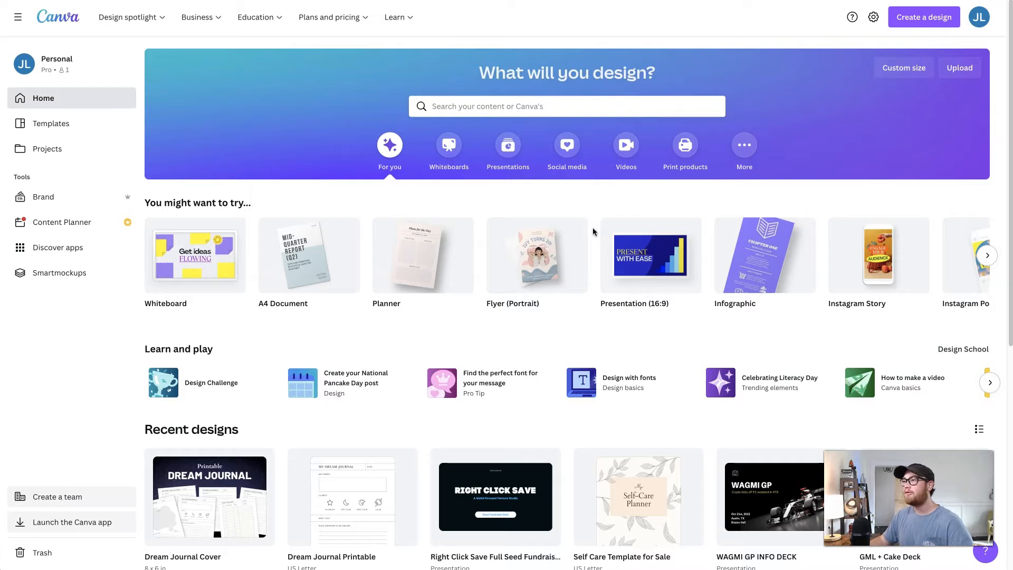
Step: Create a new custom-size design 8 in wide and 6 in high
click(915, 20)
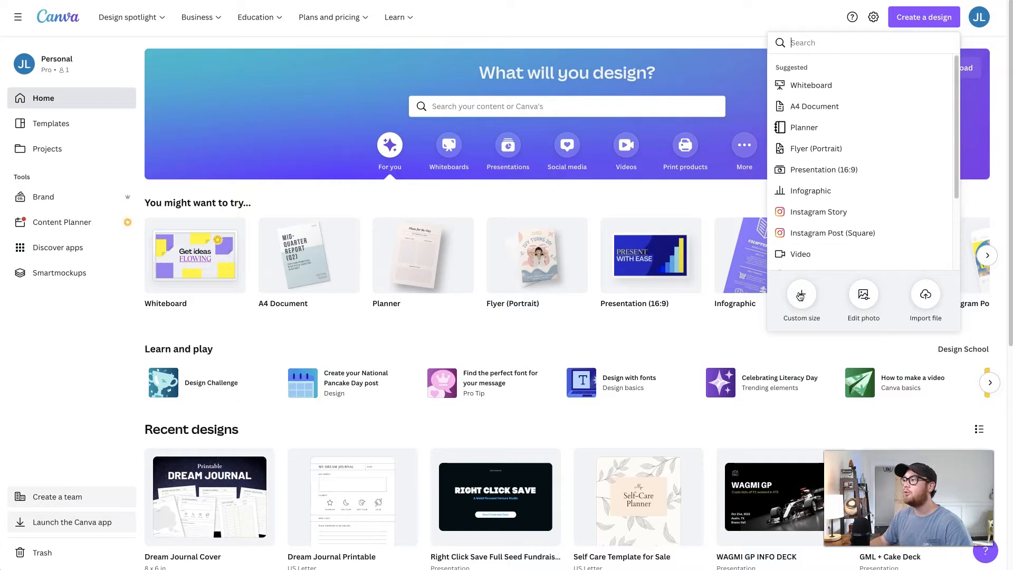
click(801, 295)
click(911, 87)
click(908, 138)
click(811, 85)
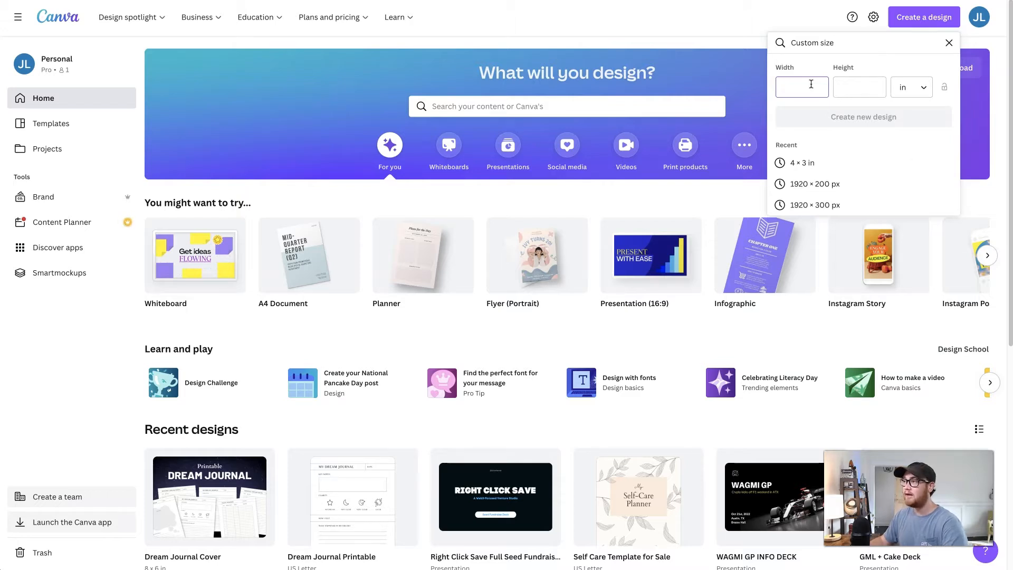
key(Tab)
text(6)
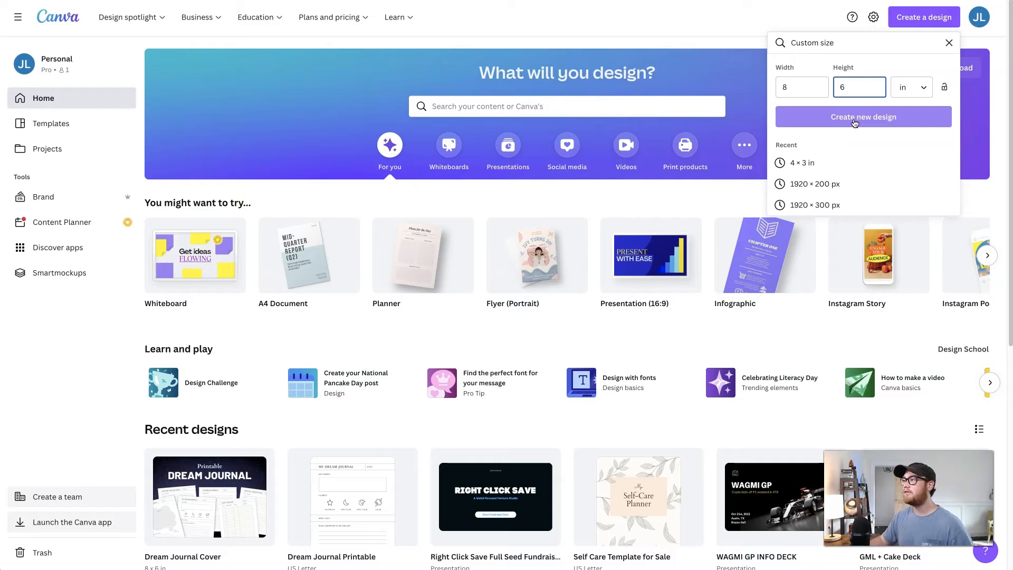
click(855, 121)
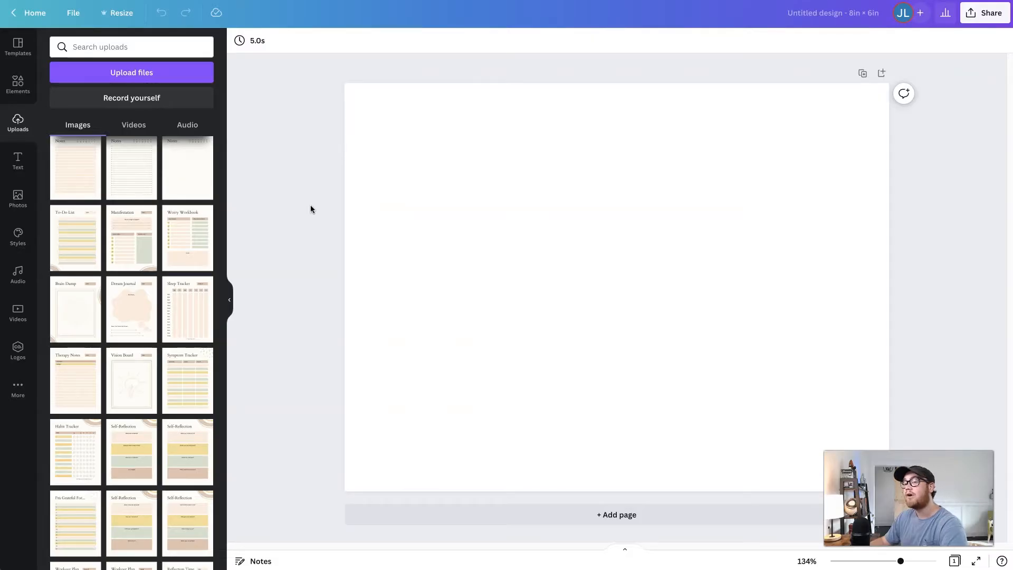
Step: Fill the blank page's background with a custom pink, #F676BB
click(445, 198)
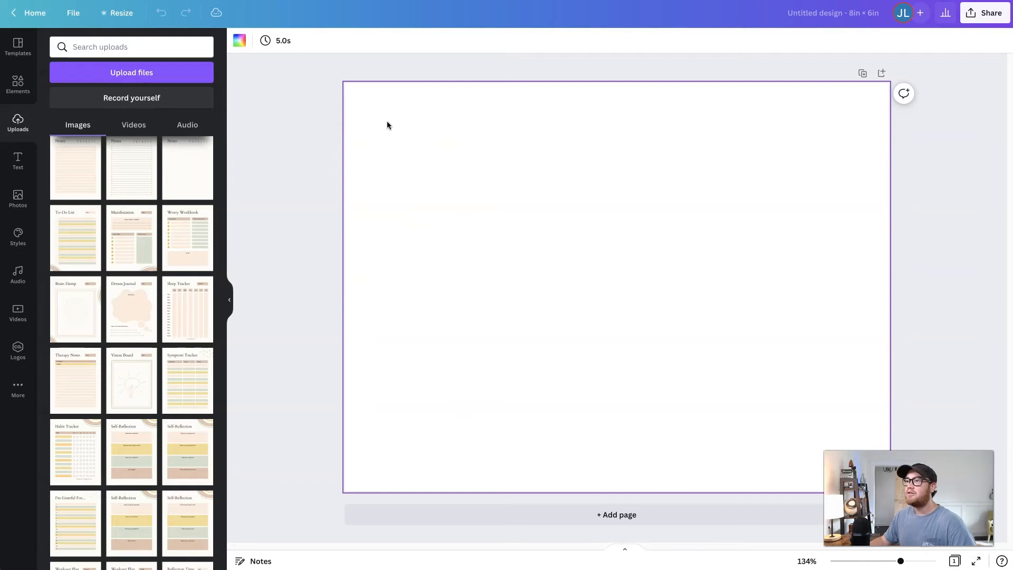
click(239, 43)
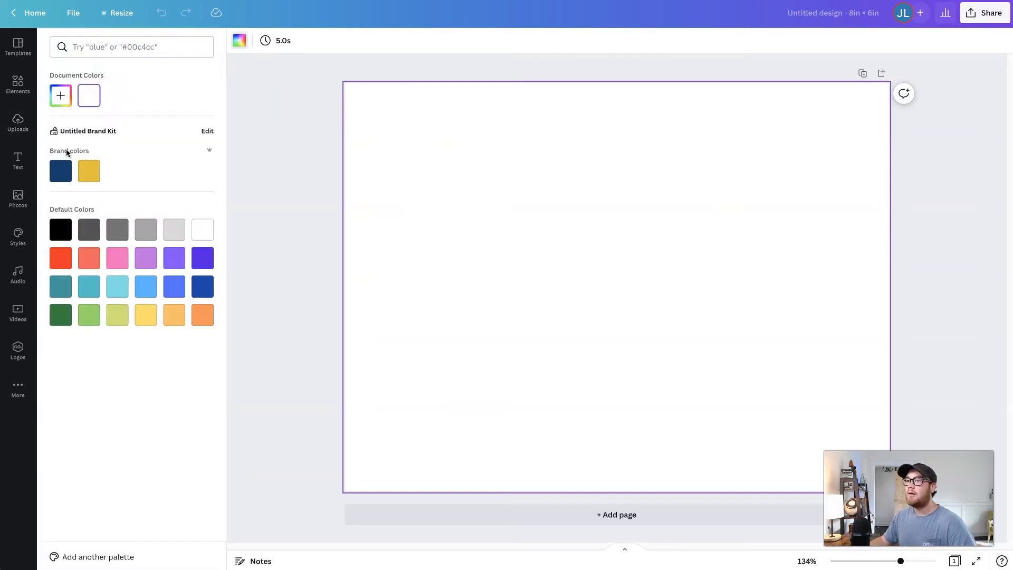
click(68, 99)
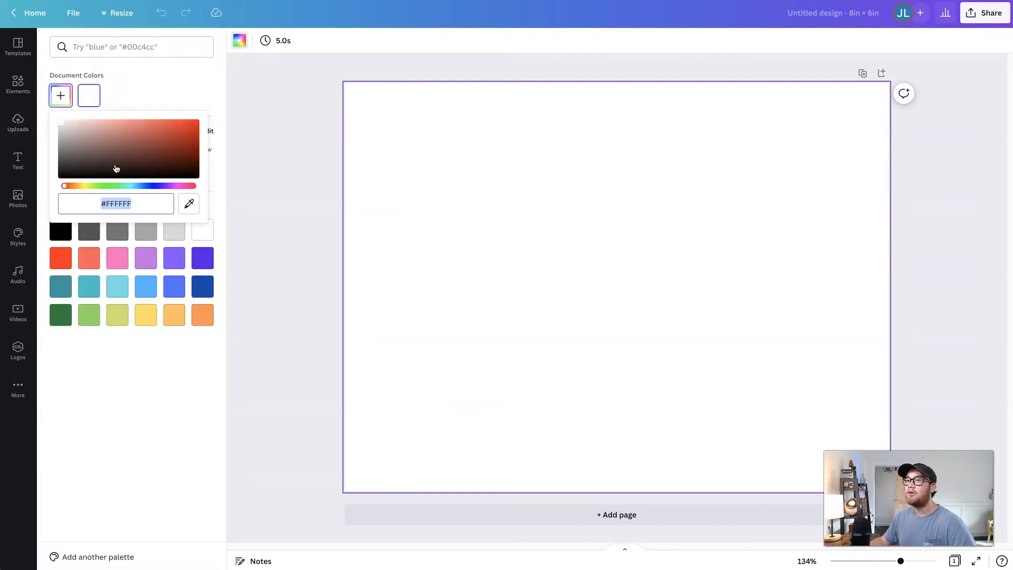
drag(118, 190, 181, 187)
click(127, 126)
drag(128, 126, 131, 121)
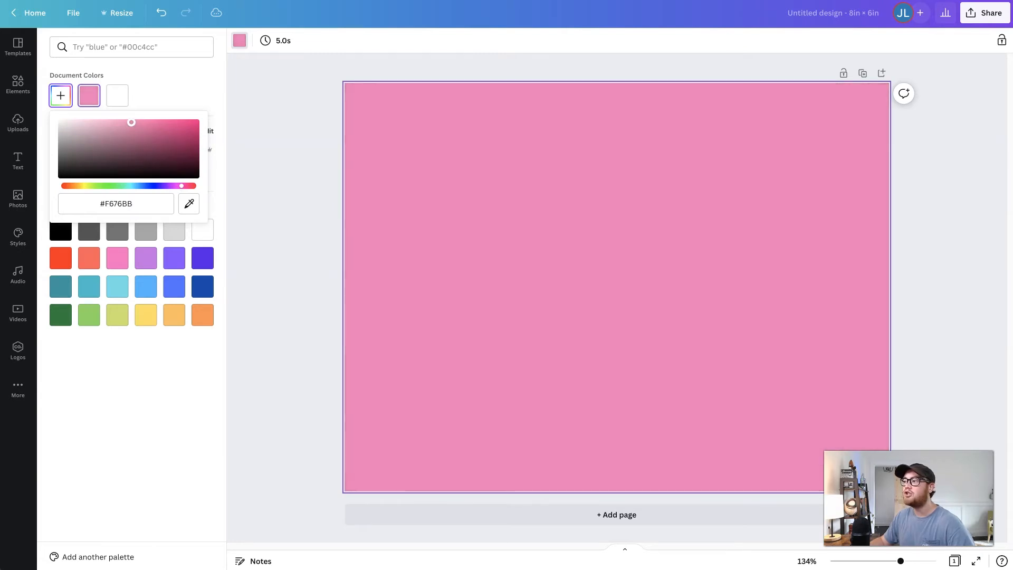
click(268, 195)
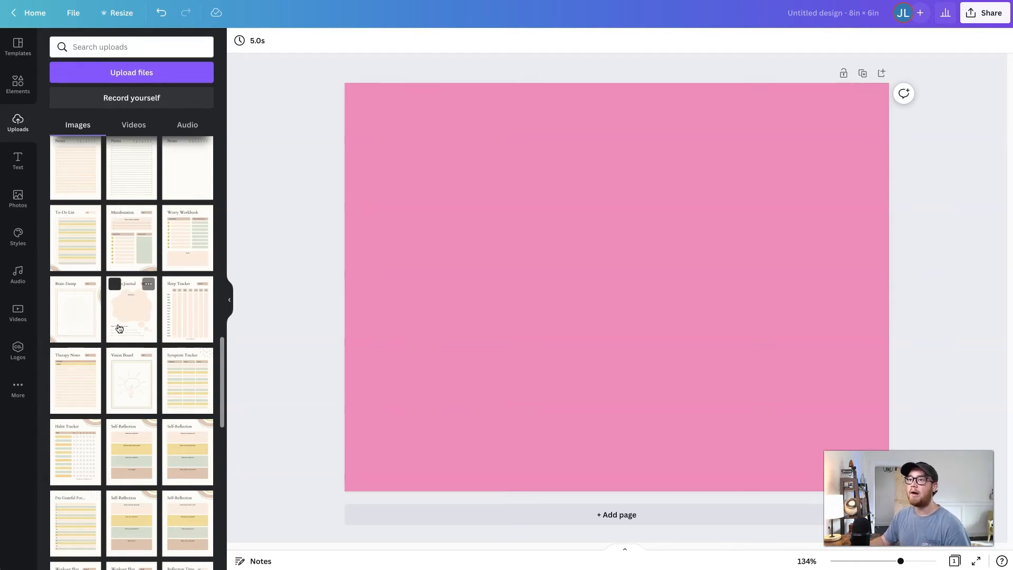
Step: Place the uploaded Dream Journal page, shrunk and tilted, and arrange duplicates of it diagonally across the pink background
click(132, 305)
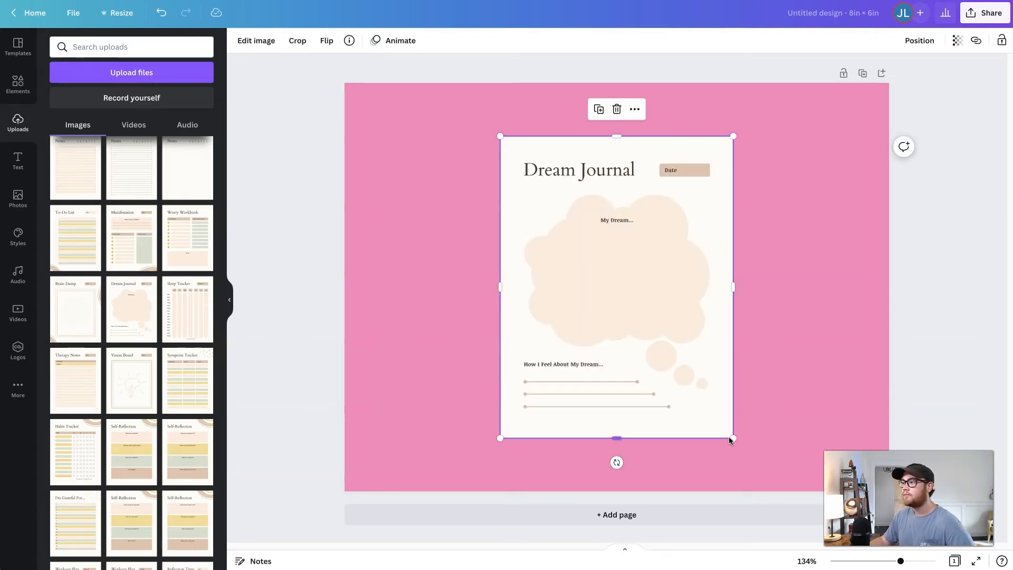
drag(710, 426, 636, 317)
drag(572, 339, 631, 358)
drag(585, 267, 548, 427)
drag(548, 426, 895, 200)
Step: Replace the Dream Journal duplicates with the uploaded To-Do List, Brain Dump, Sleep Tracker, Therapy Notes and Self-Reflection pages
drag(79, 238, 627, 253)
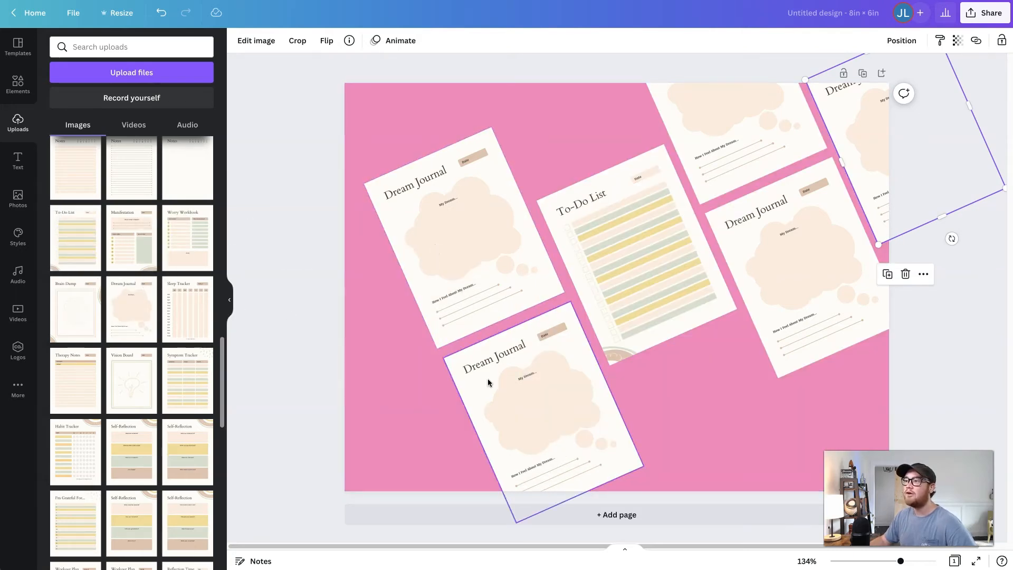
drag(76, 314, 591, 364)
drag(188, 308, 781, 274)
drag(70, 385, 751, 143)
drag(131, 445, 860, 137)
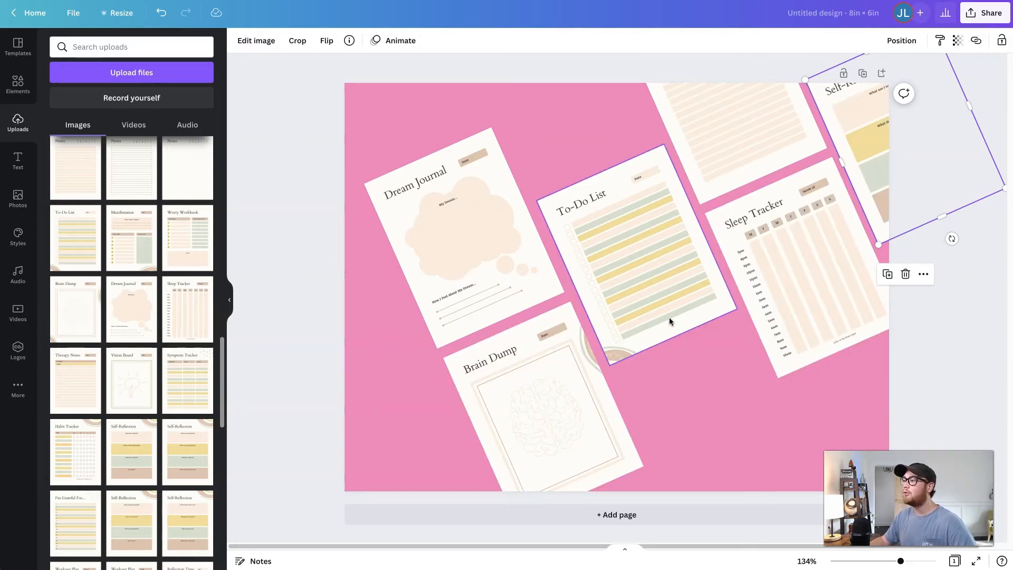
click(308, 298)
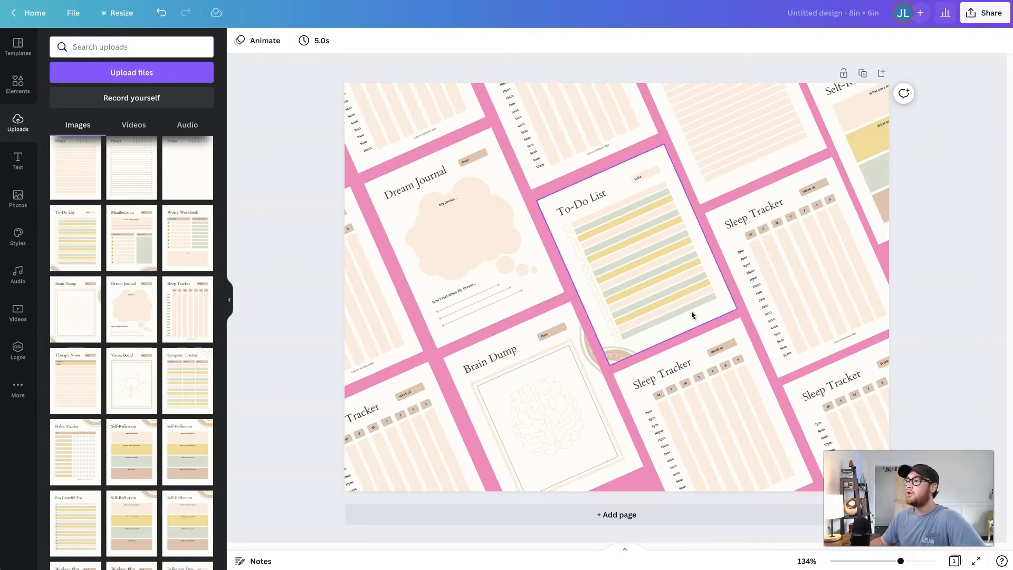
click(618, 515)
scroll(590, 267, up, 5)
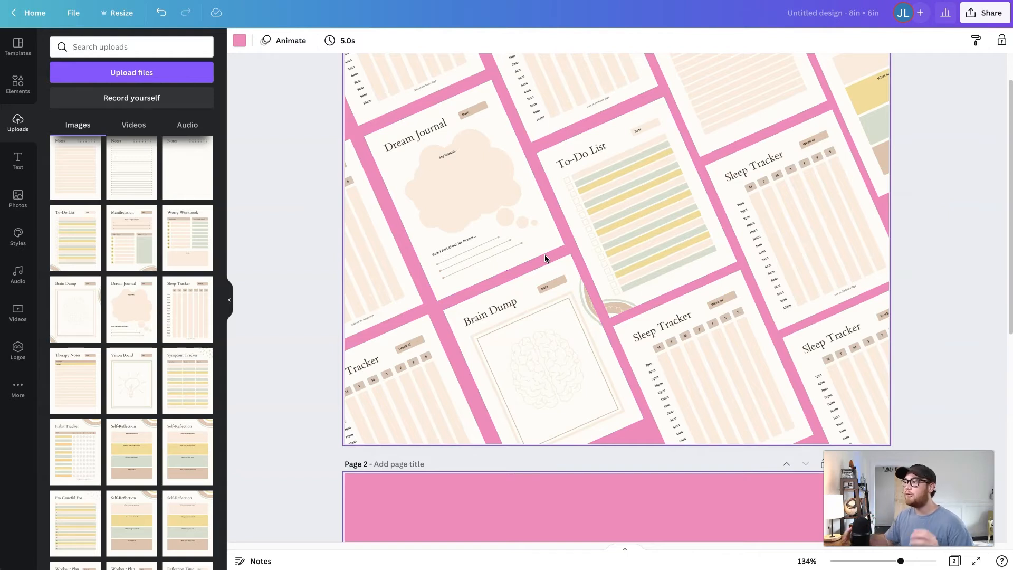
scroll(418, 160, up, 1)
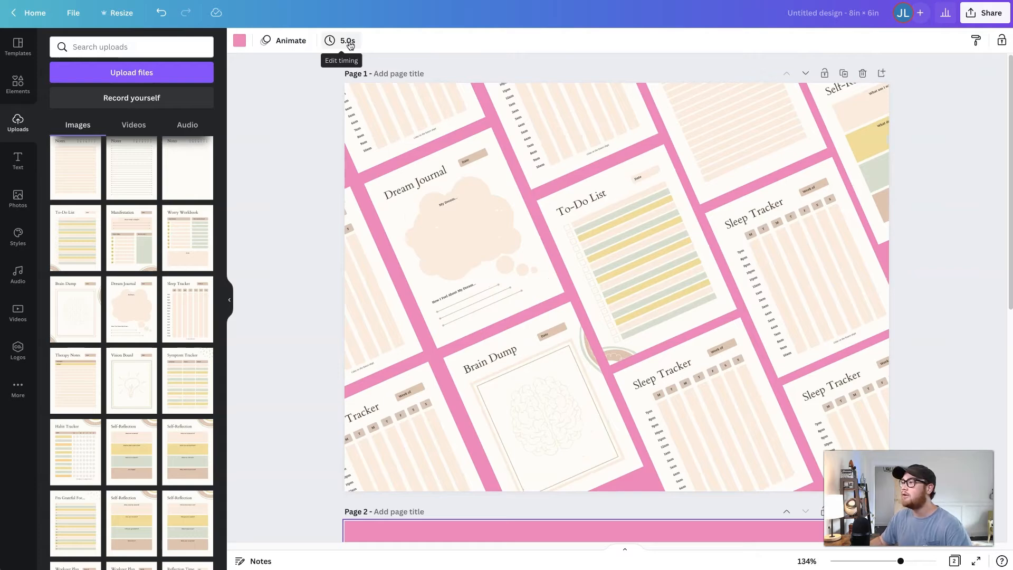
scroll(404, 300, down, 2)
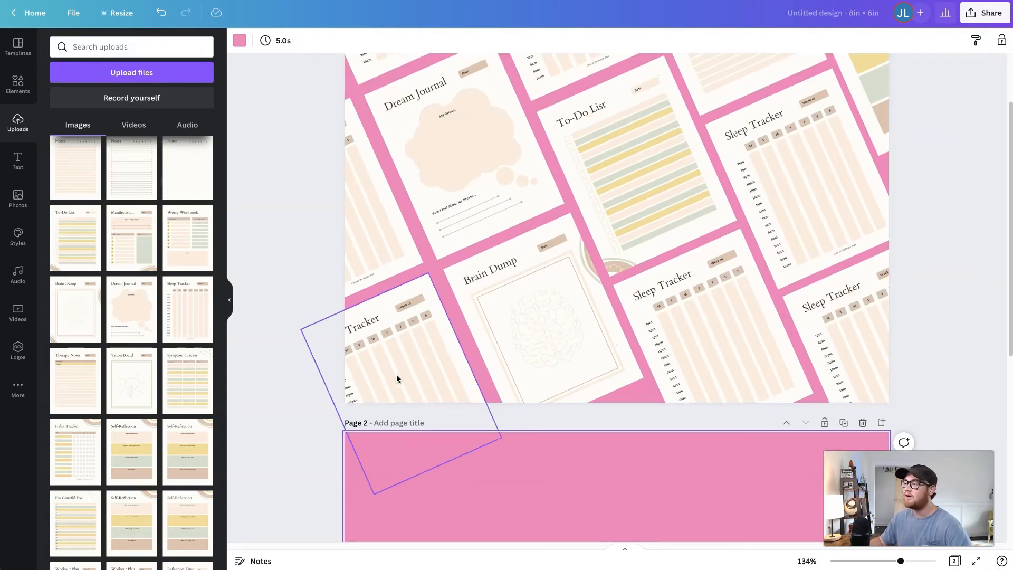
scroll(425, 401, up, 2)
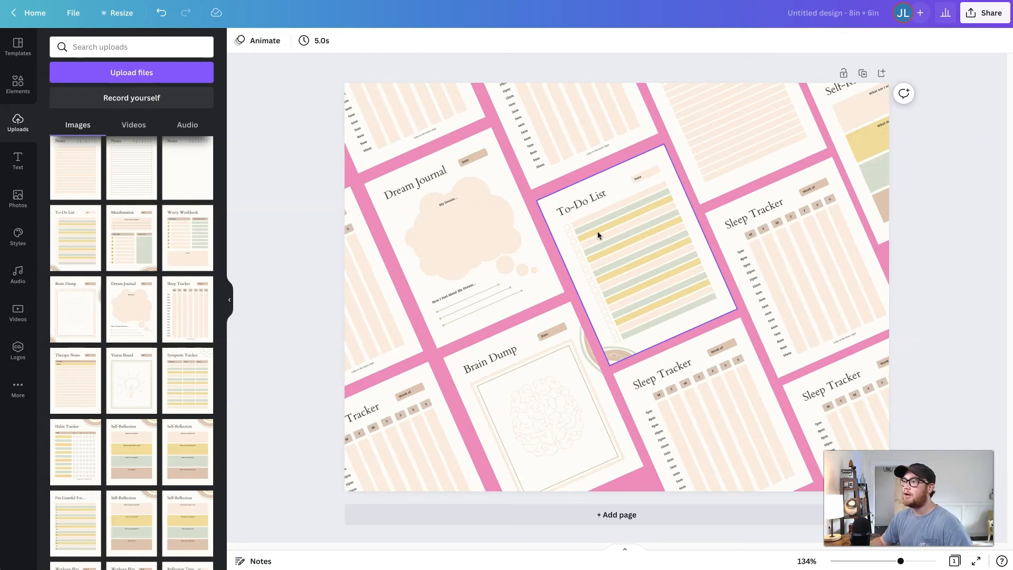
Step: Apply the Baseline photo animation to the Dream Journal image and make it animate on both enter and exit
click(472, 210)
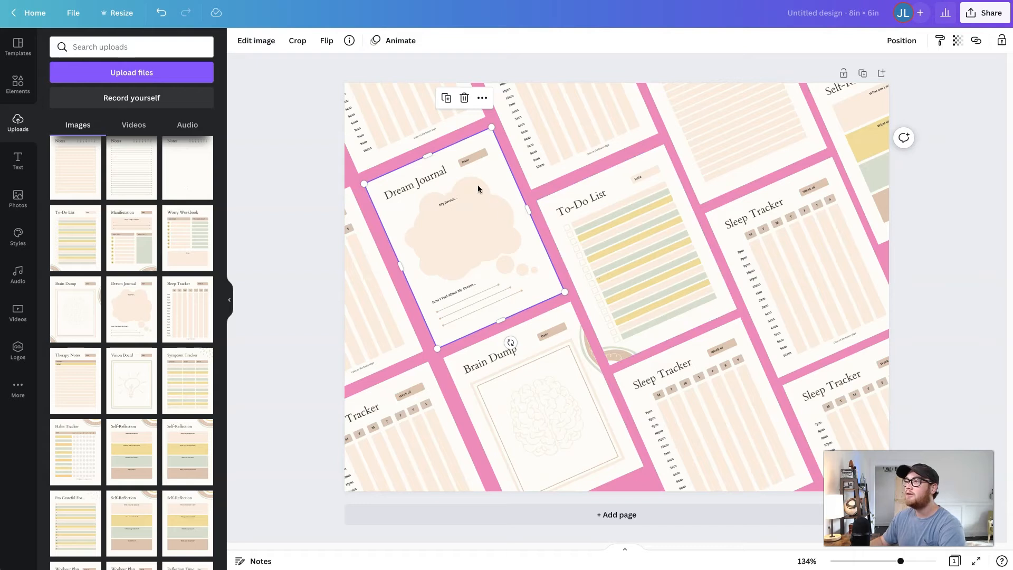
click(396, 42)
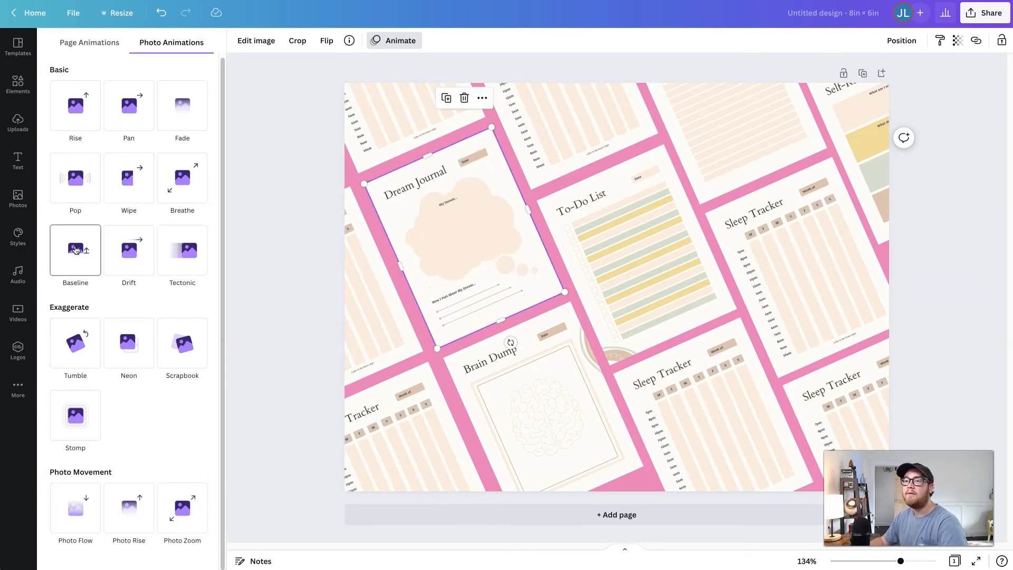
click(75, 250)
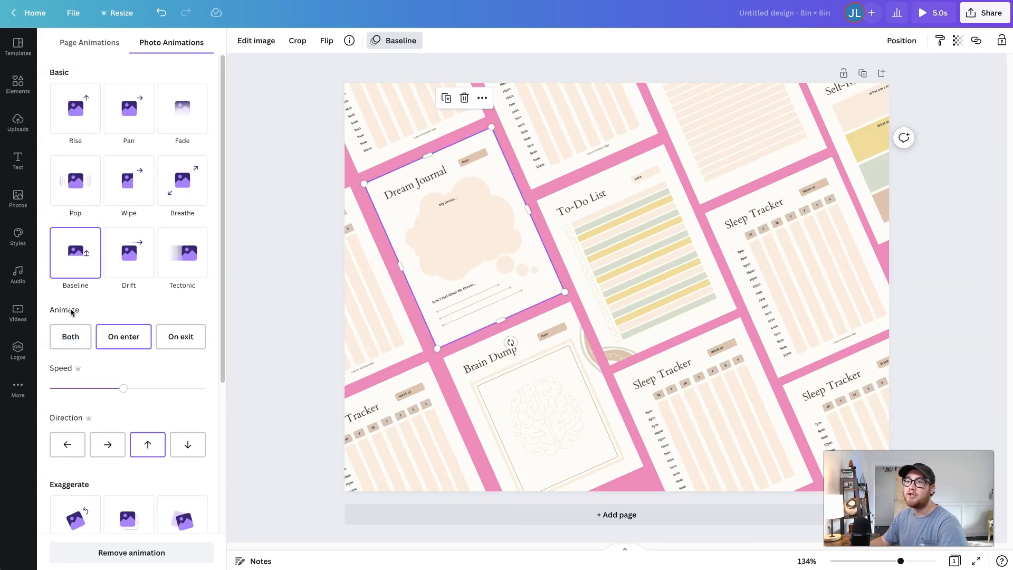
click(71, 340)
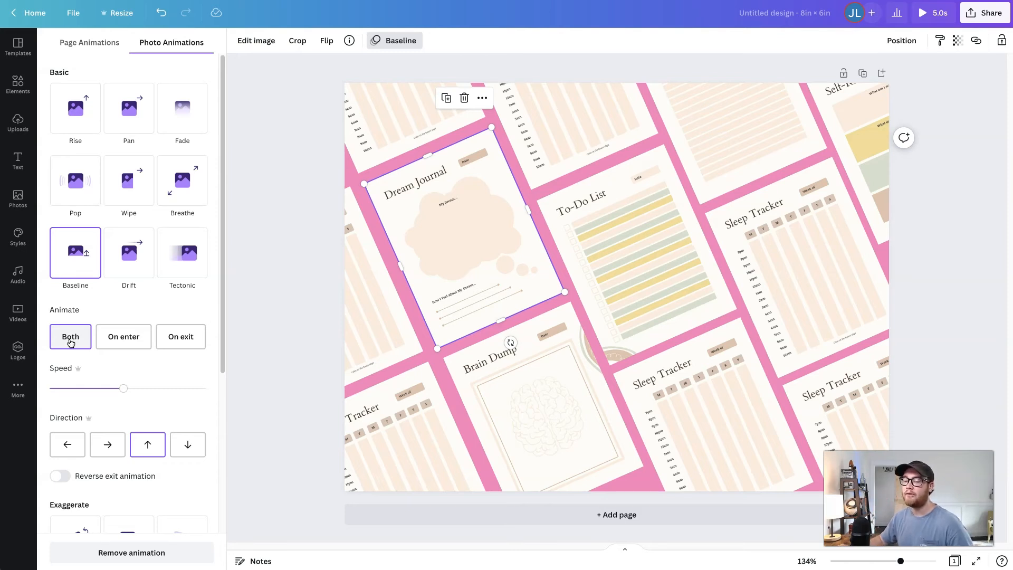
scroll(74, 344, down, 1)
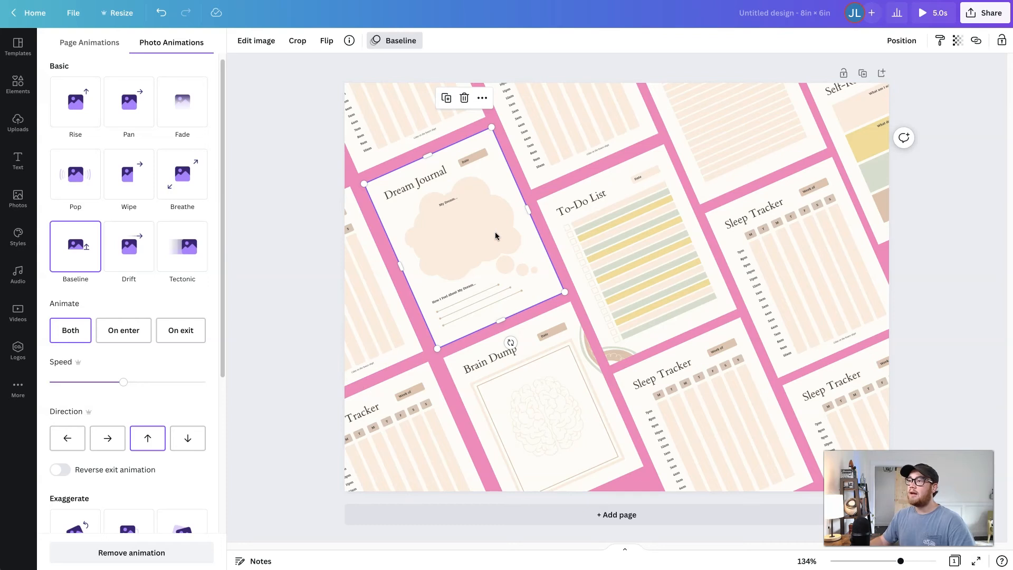
Step: Apply the Baseline animation, on both enter and exit, to all the page images except the central To-Do List
click(561, 142)
shift+click(770, 248)
shift+click(860, 158)
shift+click(843, 380)
shift+click(702, 391)
shift+click(548, 406)
shift+click(391, 403)
shift+click(356, 319)
shift+click(374, 124)
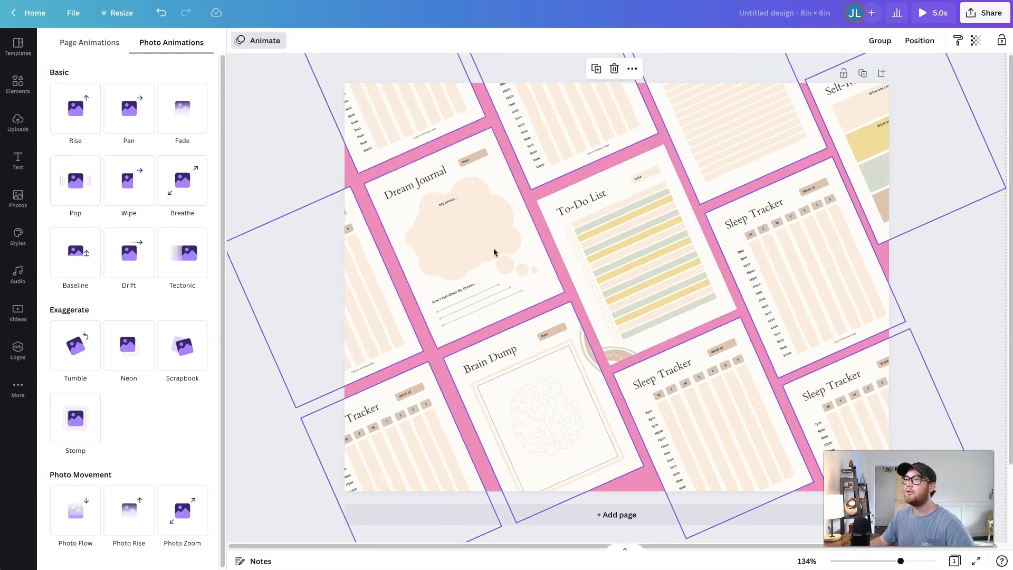
click(74, 262)
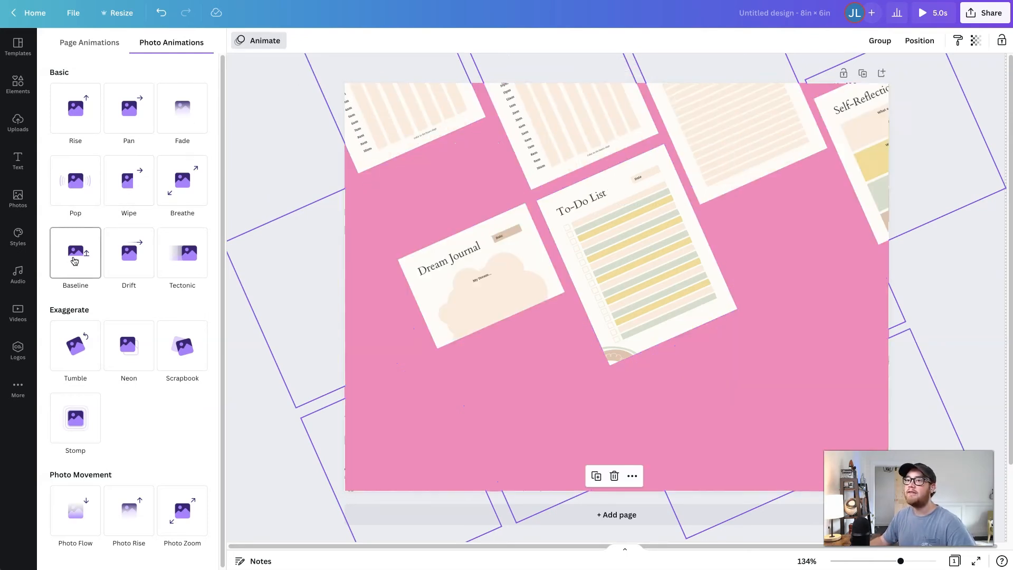
click(74, 262)
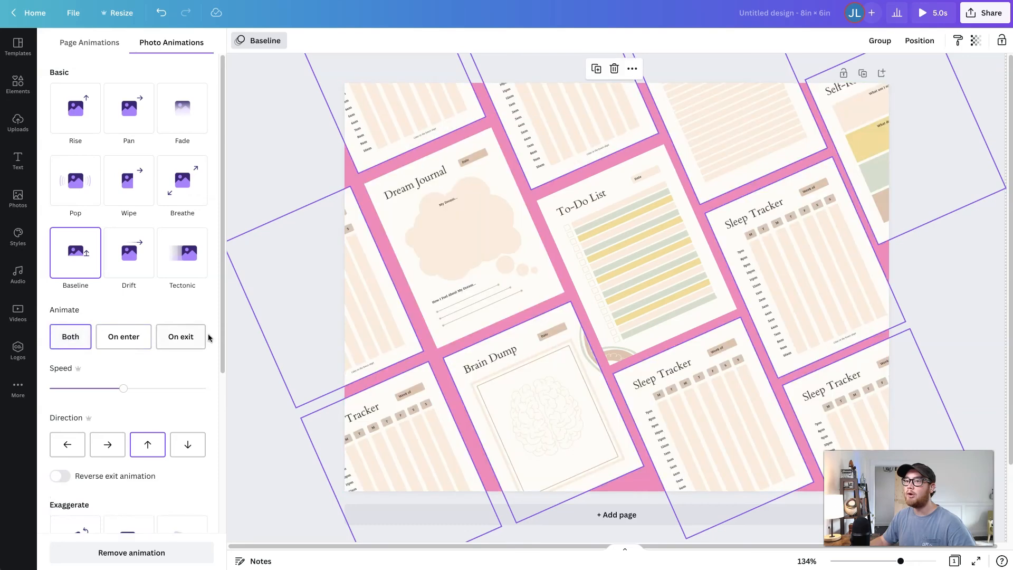
click(334, 330)
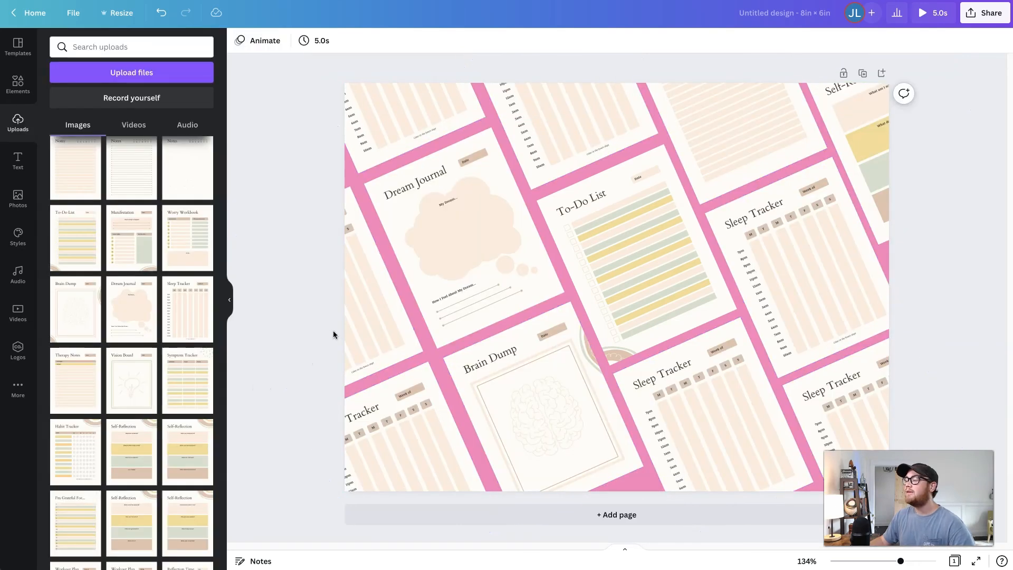
Step: Preview the animated design as a video and choose MP4 Video as its download file type
click(932, 13)
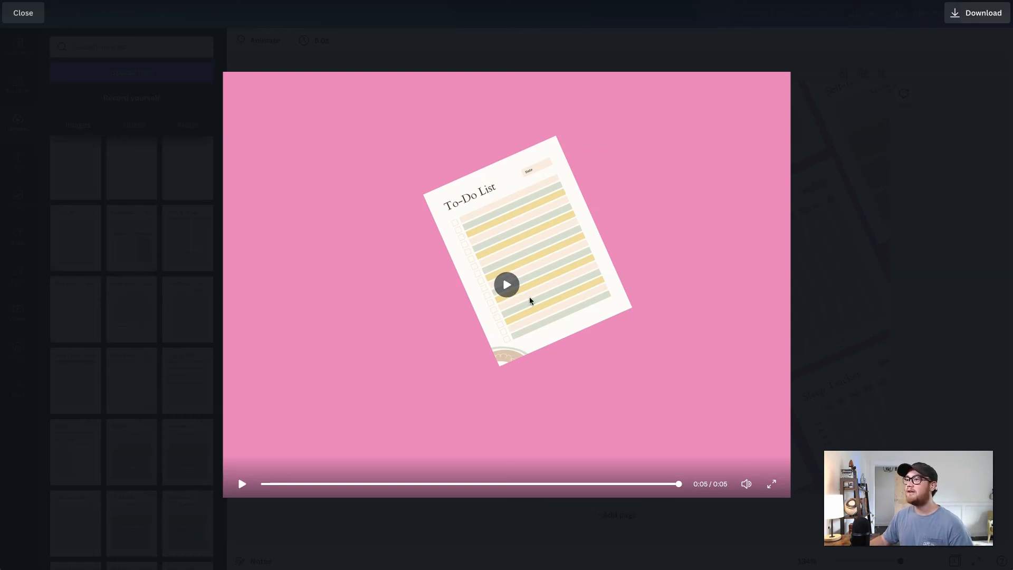
click(847, 199)
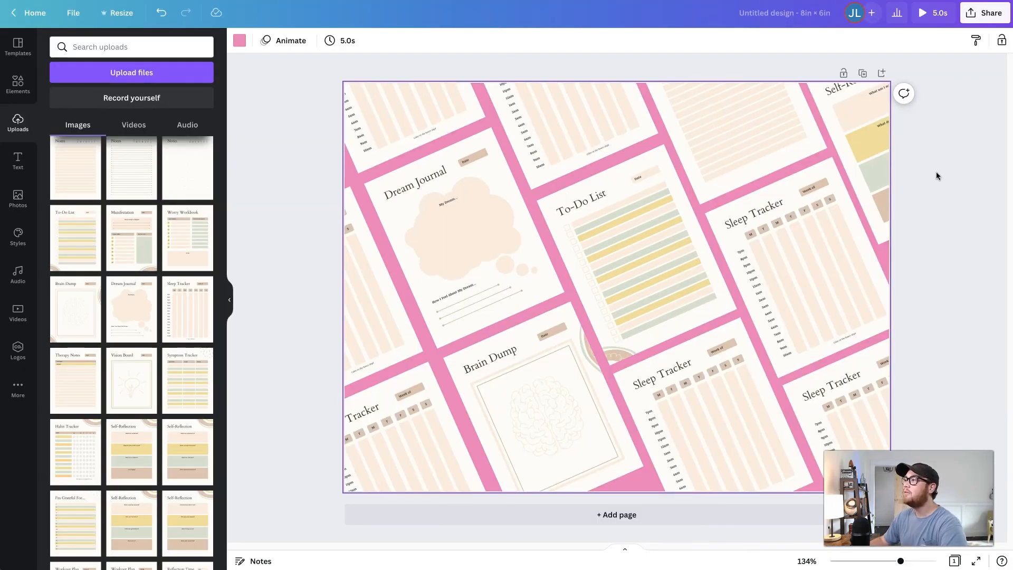
click(980, 18)
click(847, 268)
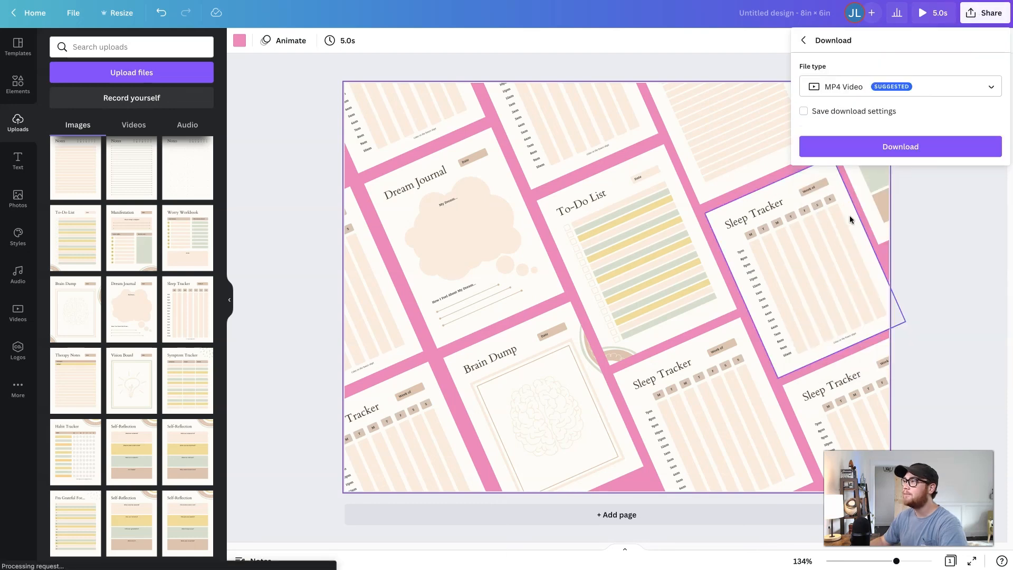
click(844, 96)
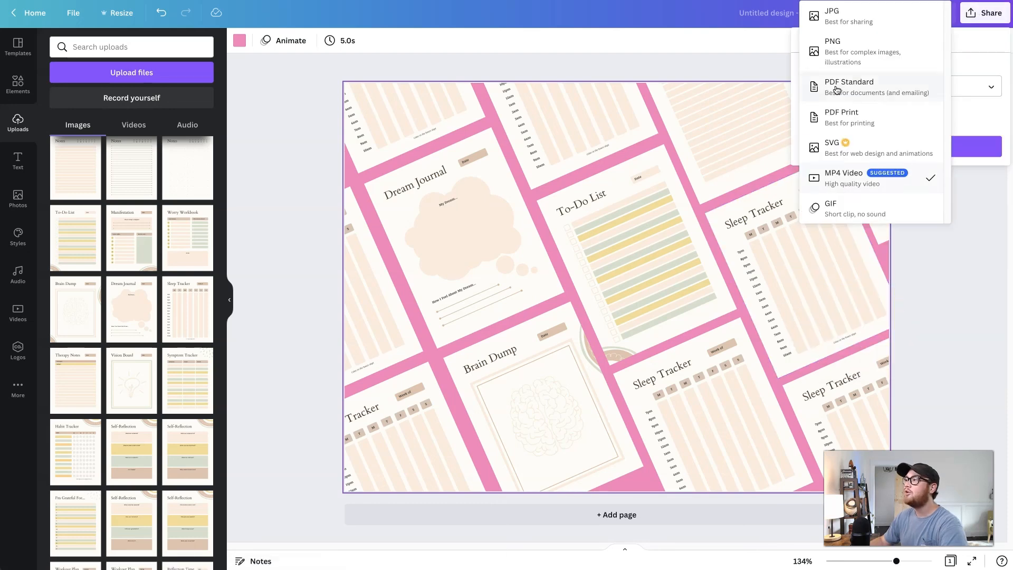
click(838, 180)
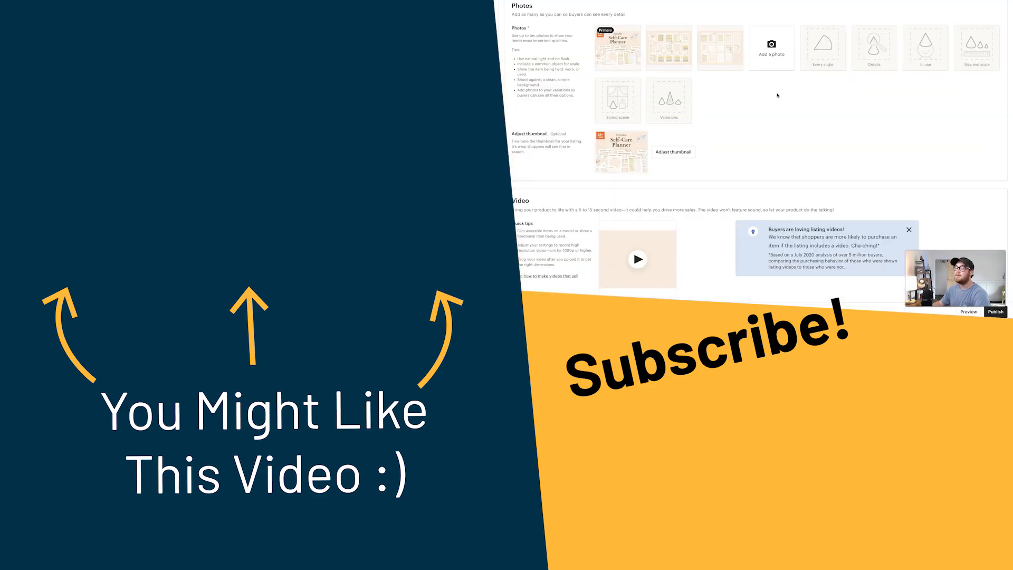
scroll(751, 104, down, 2)
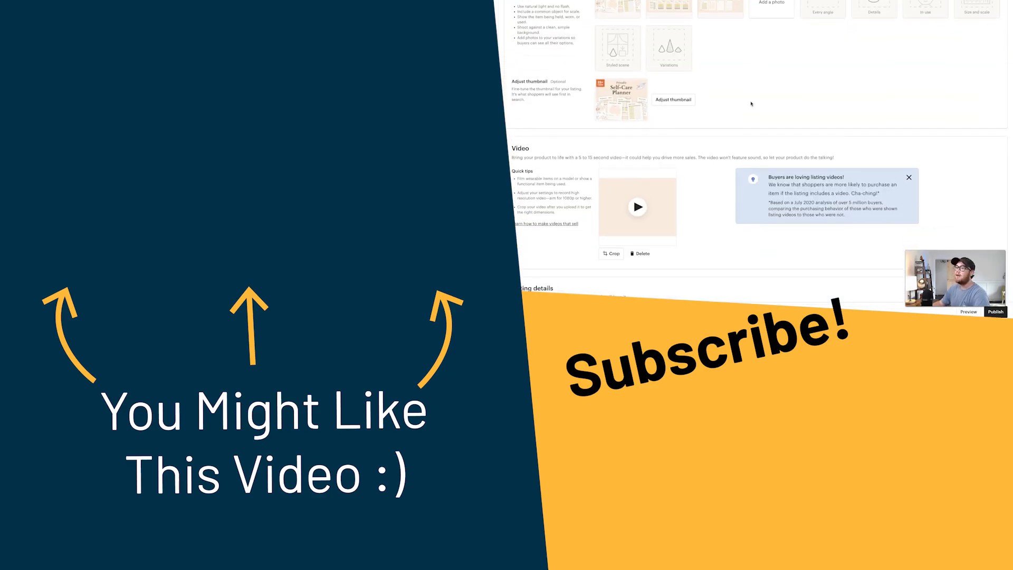